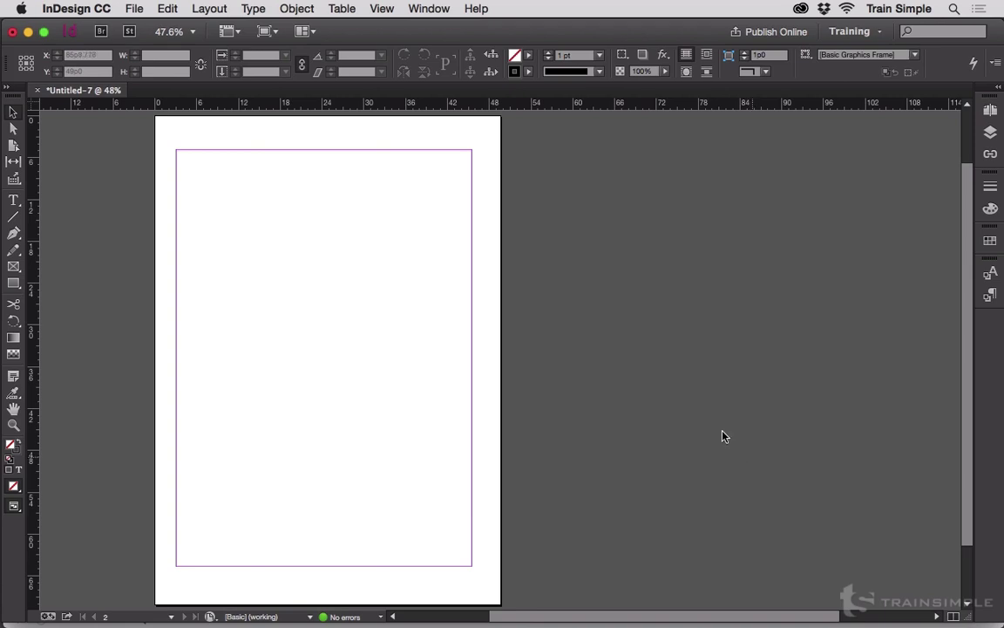
Turn on 'Create Links When Placing Text and Spreadsheet Files' in the File Handling preferences.
left_click(99, 9)
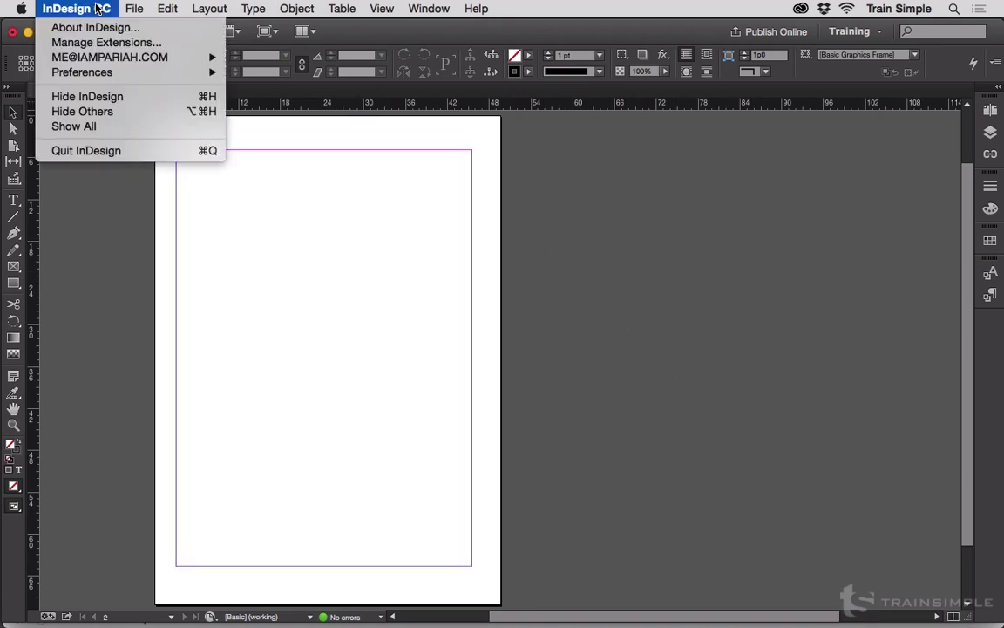
mouse_move(140, 75)
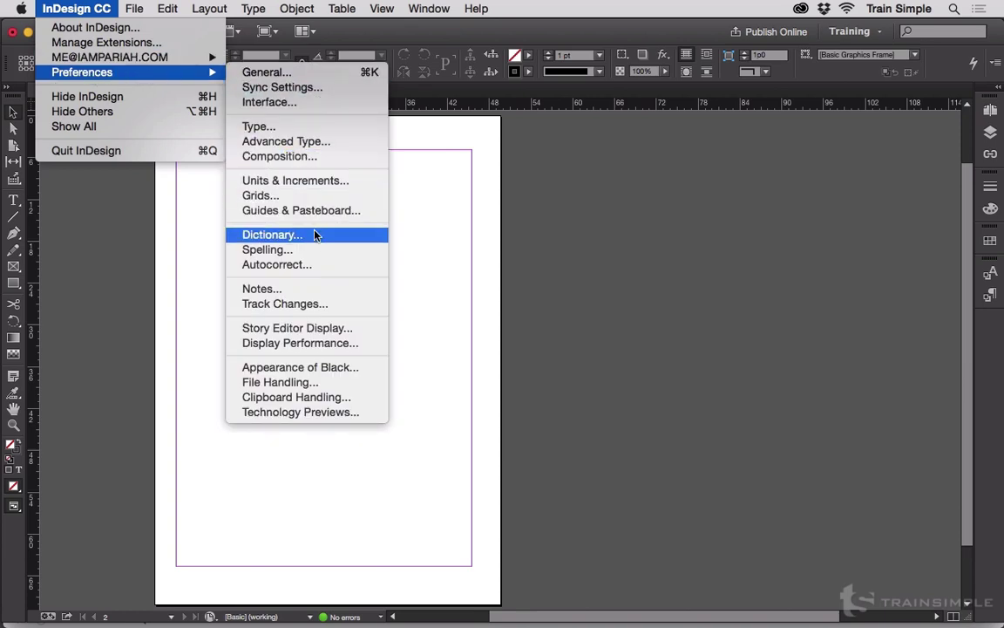
left_click(325, 384)
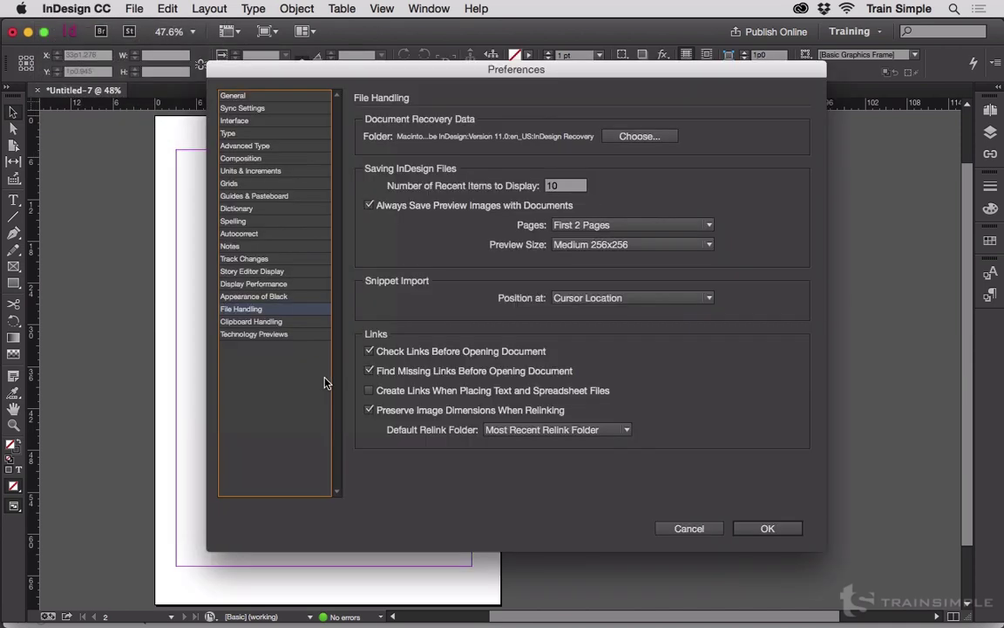
left_click(376, 392)
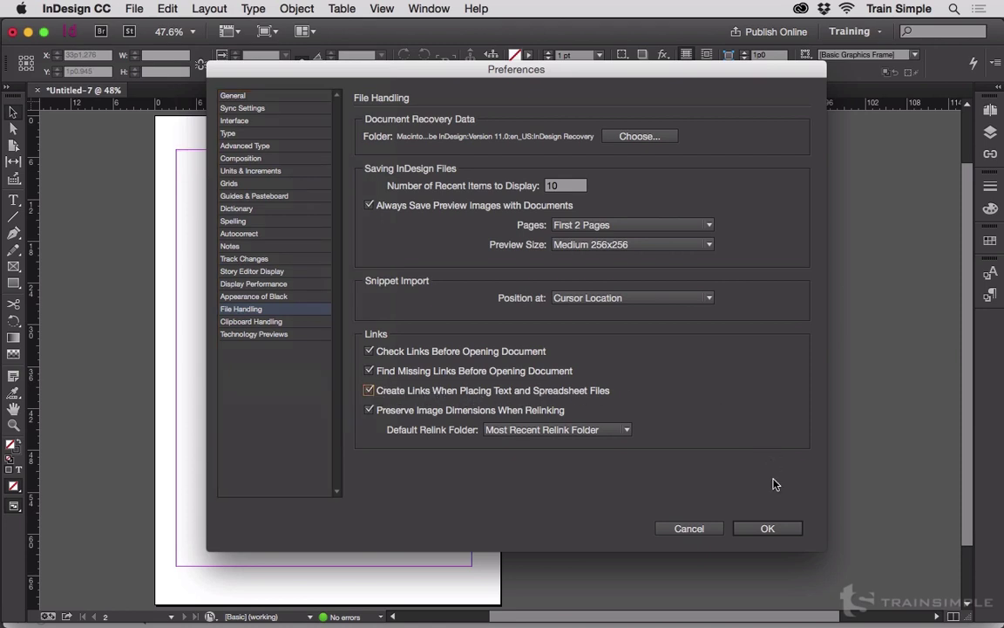
left_click(762, 528)
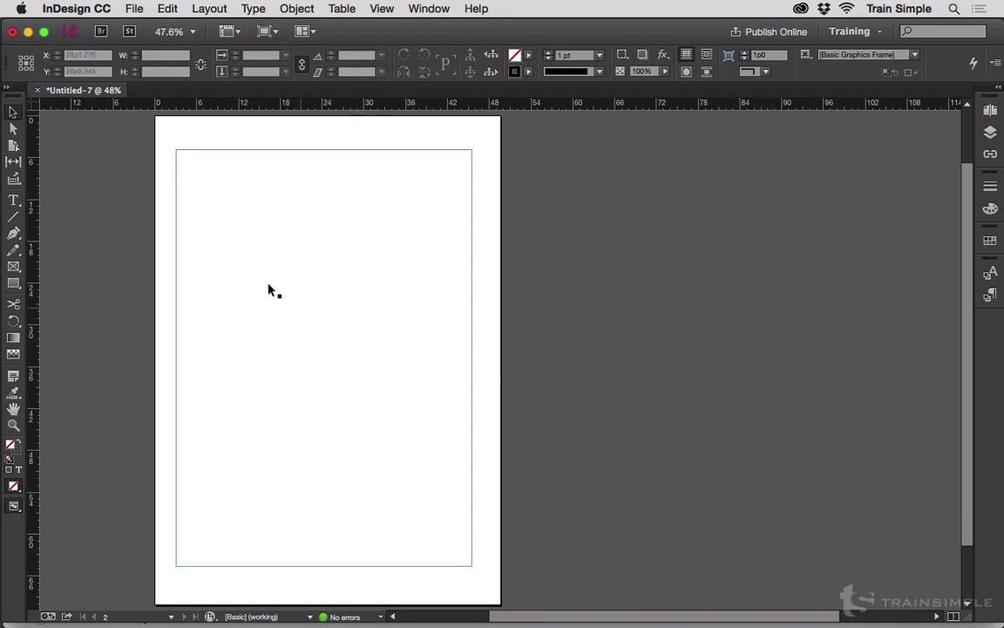
Place the Word file 50981c13.doc and flow it into the page's margin frame.
left_click(131, 9)
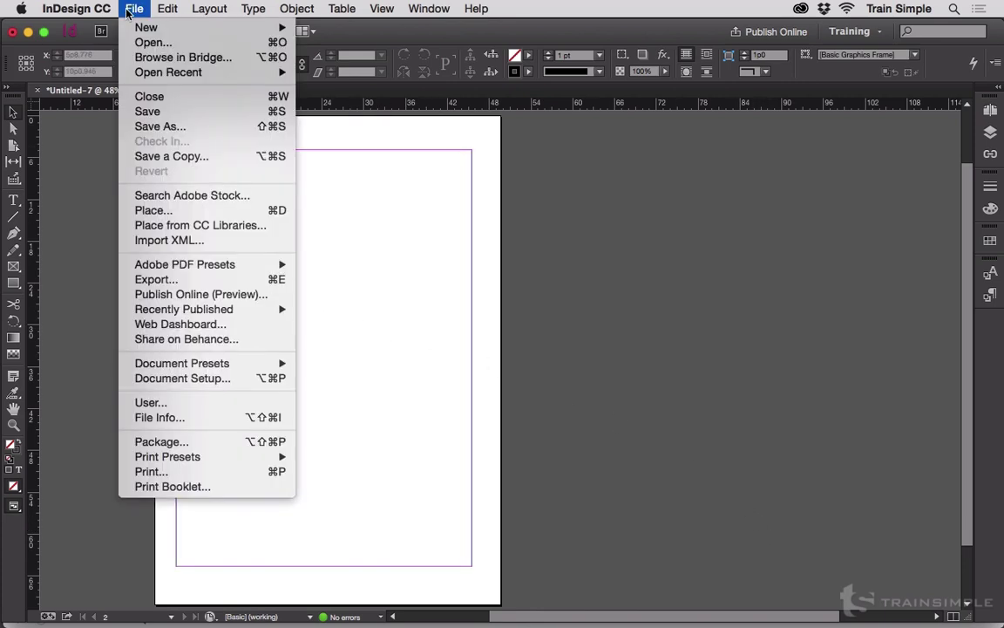
left_click(179, 213)
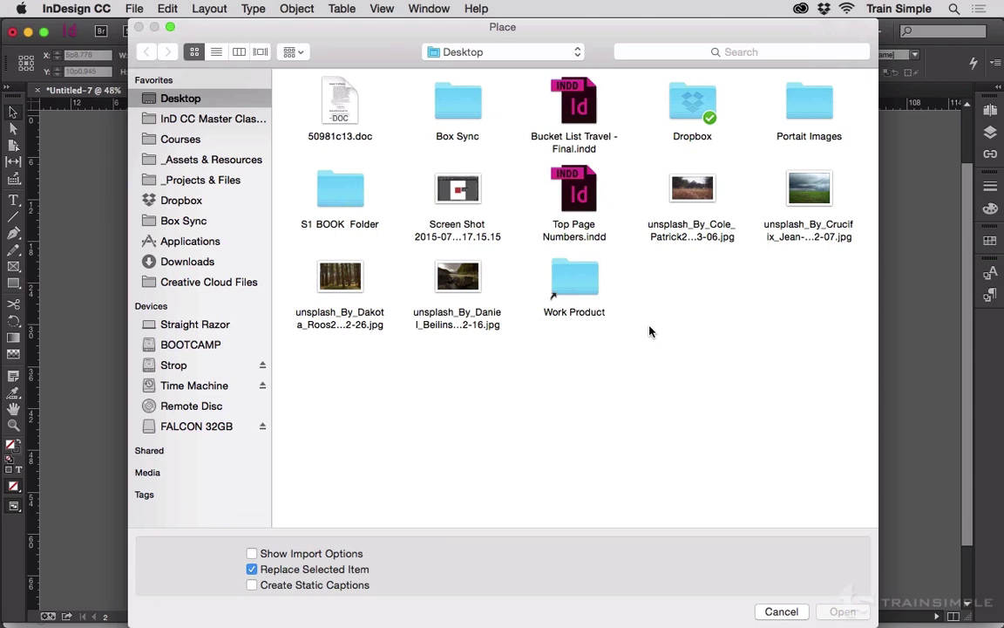
left_click(316, 88)
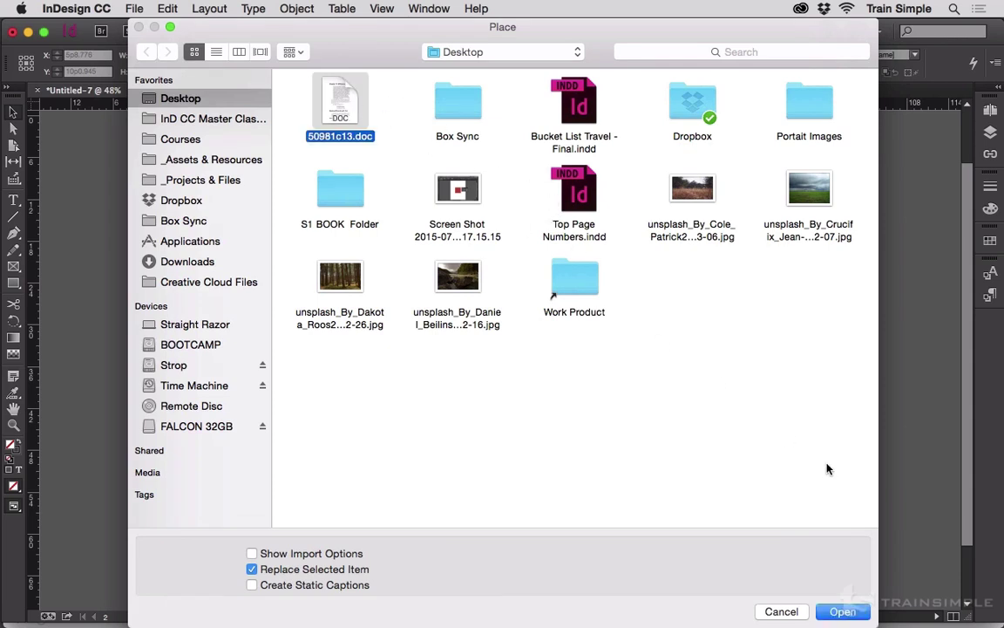
left_click(843, 611)
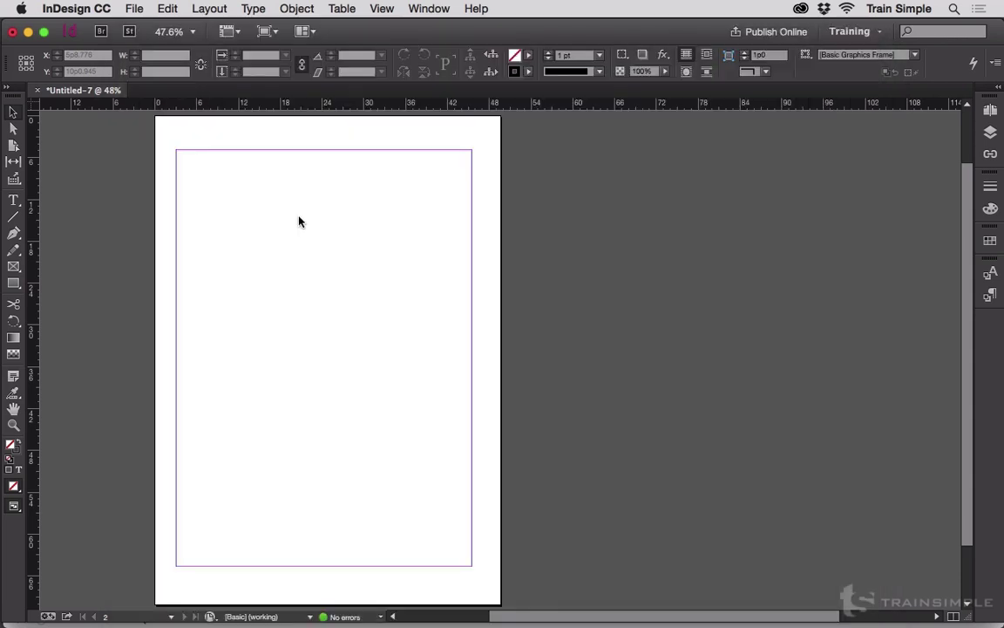
left_click(181, 158)
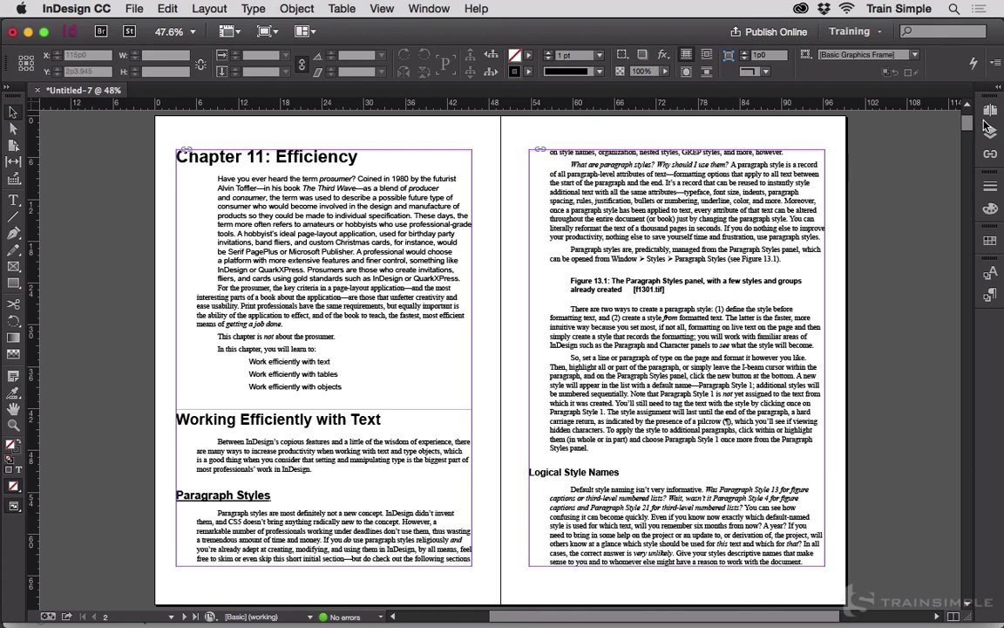
Select 50981c13.doc in the Links panel and open it in Word with Edit Original.
left_click(991, 154)
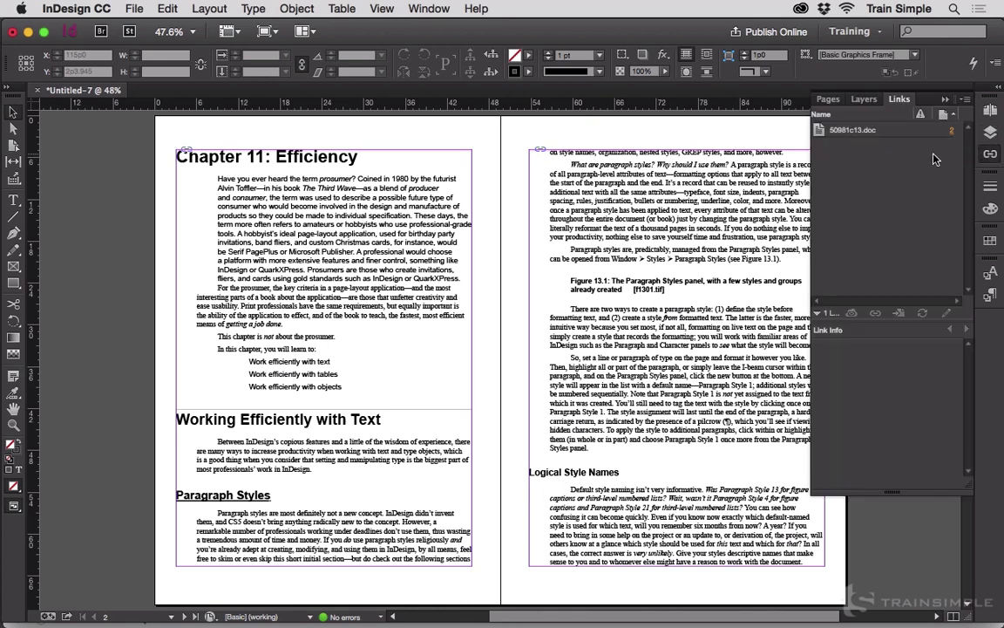
left_click(868, 133)
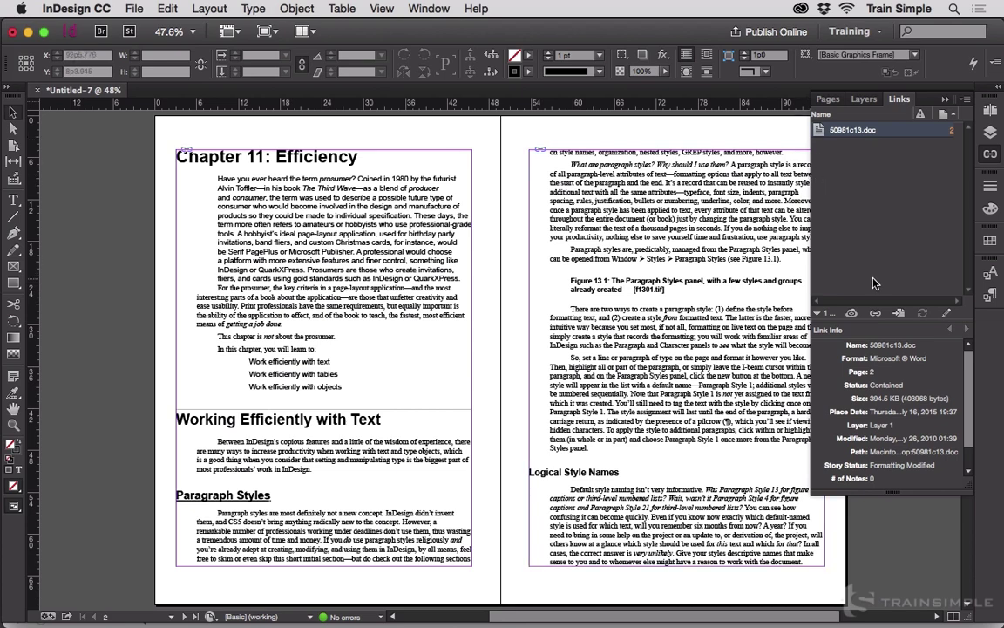
left_click(942, 315)
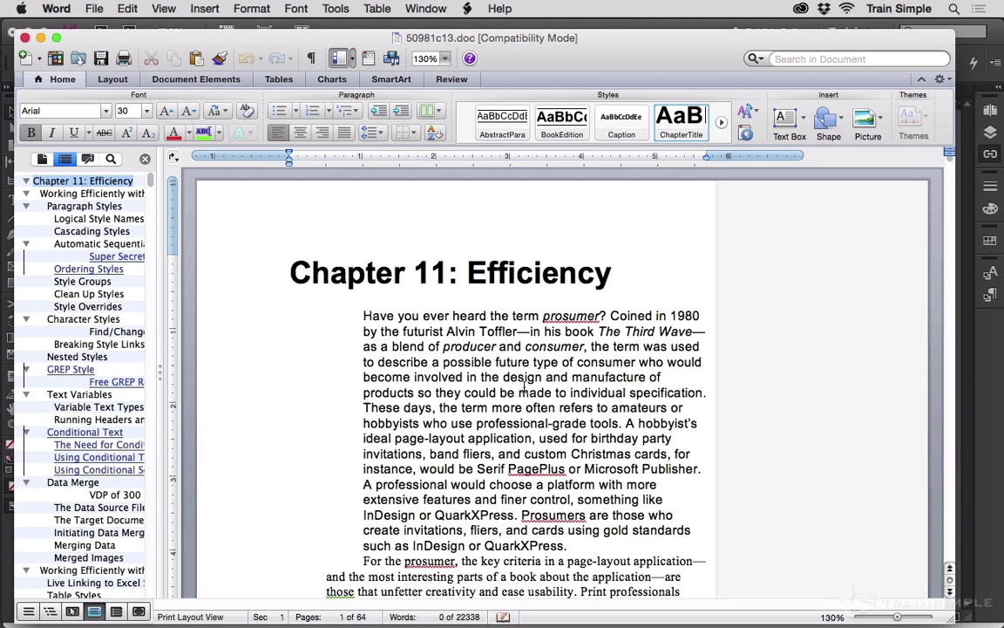
Delete the opening paragraph, colour 'Work efficiently with text' Accent 6, and save the Word file.
left_click_drag(363, 315, 661, 540)
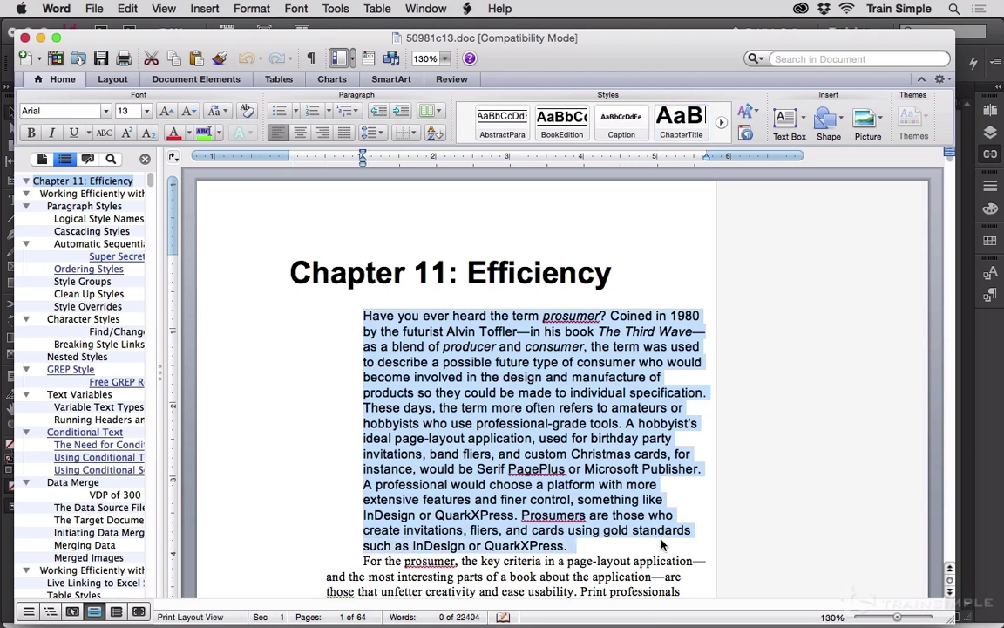
key("BackSpace")
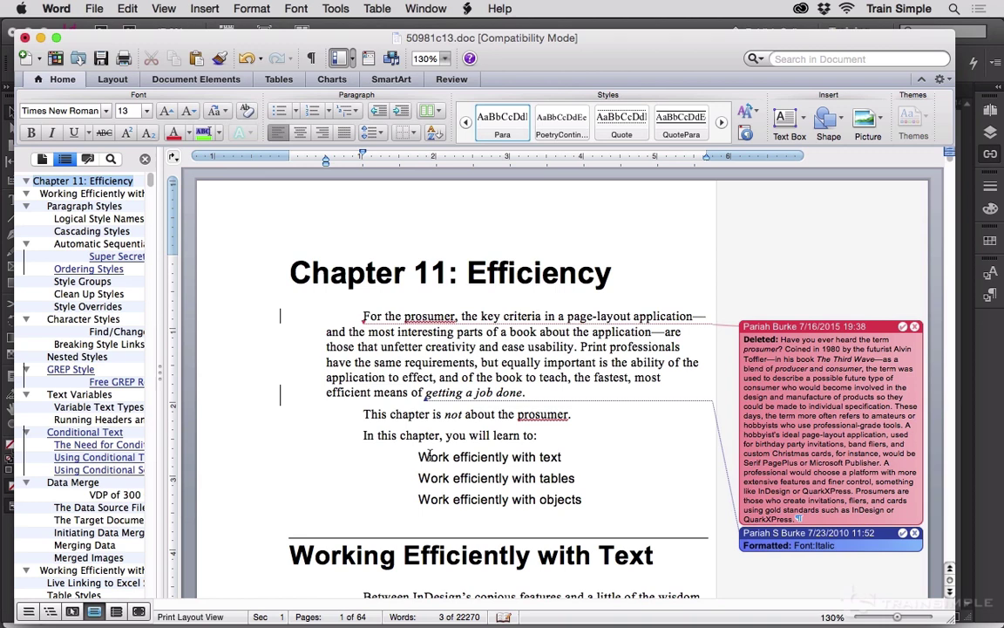
left_click_drag(417, 457, 571, 455)
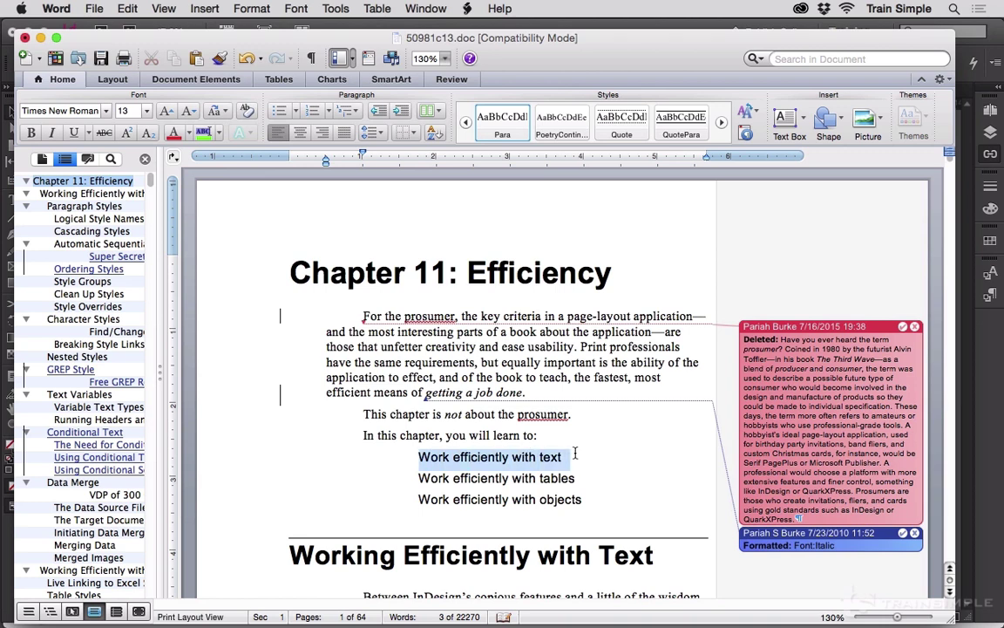
left_click(187, 133)
left_click(272, 234)
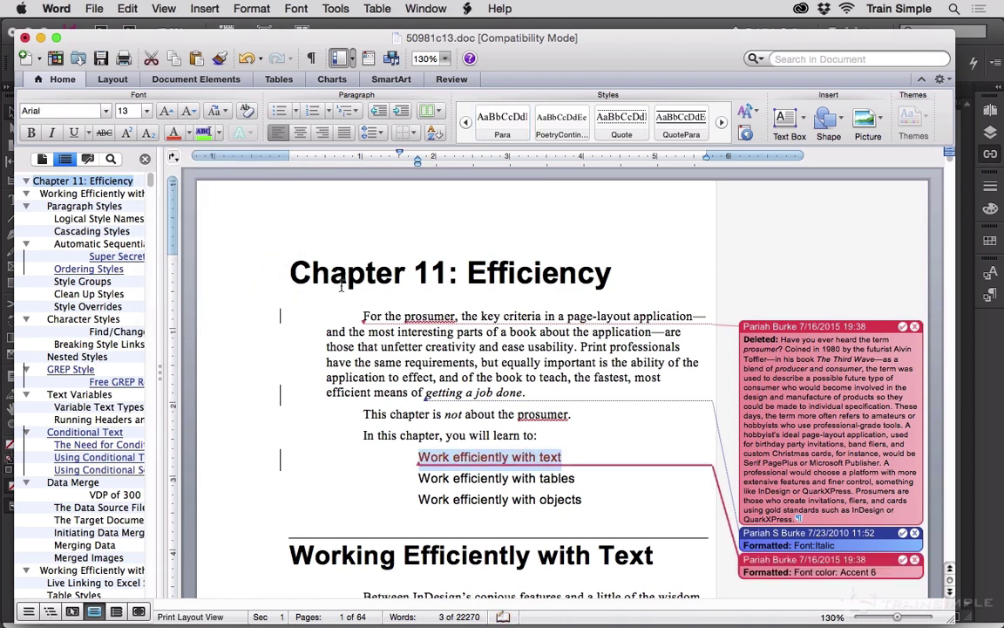
left_click(101, 59)
Switch back to InDesign and accept updating the link from the edited Word file.
key("super+Tab")
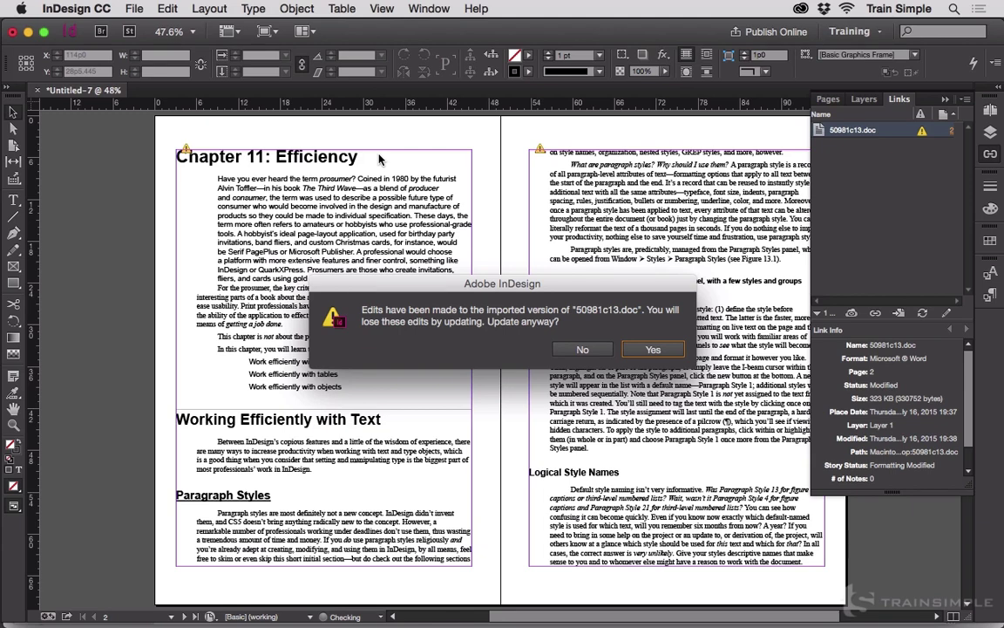
left_click(650, 349)
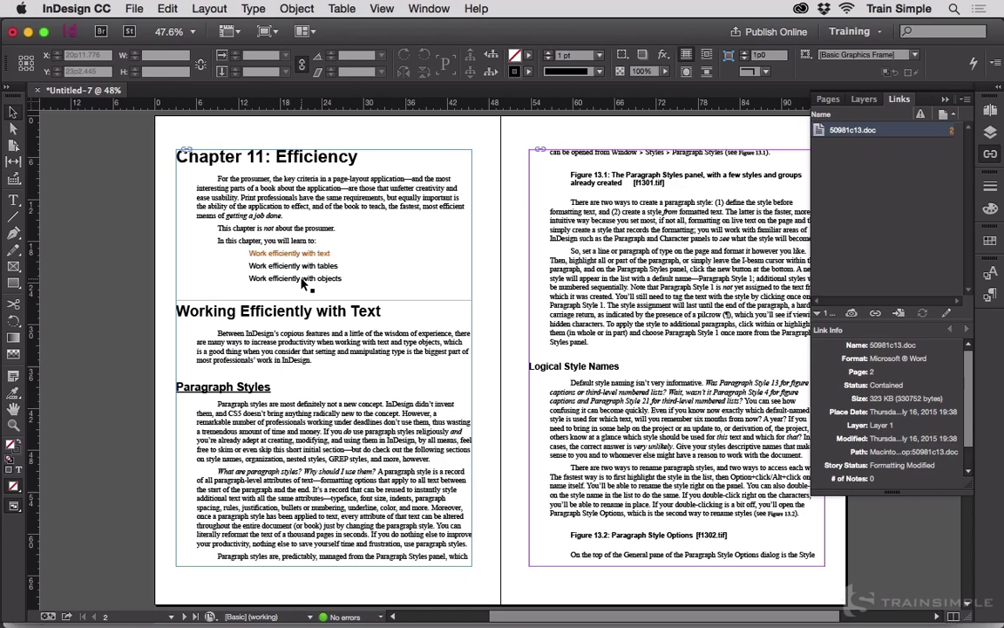
Show the Paragraph Styles list and check the styles of the Working Efficiently and Paragraph Styles headings.
left_click(990, 297)
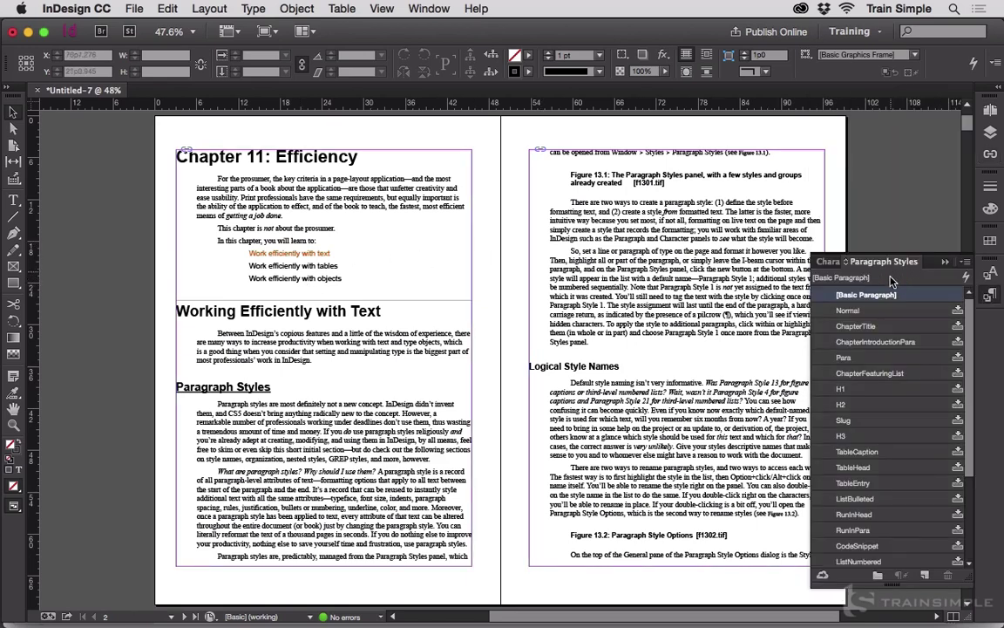
left_click_drag(968, 349, 966, 451)
key("t")
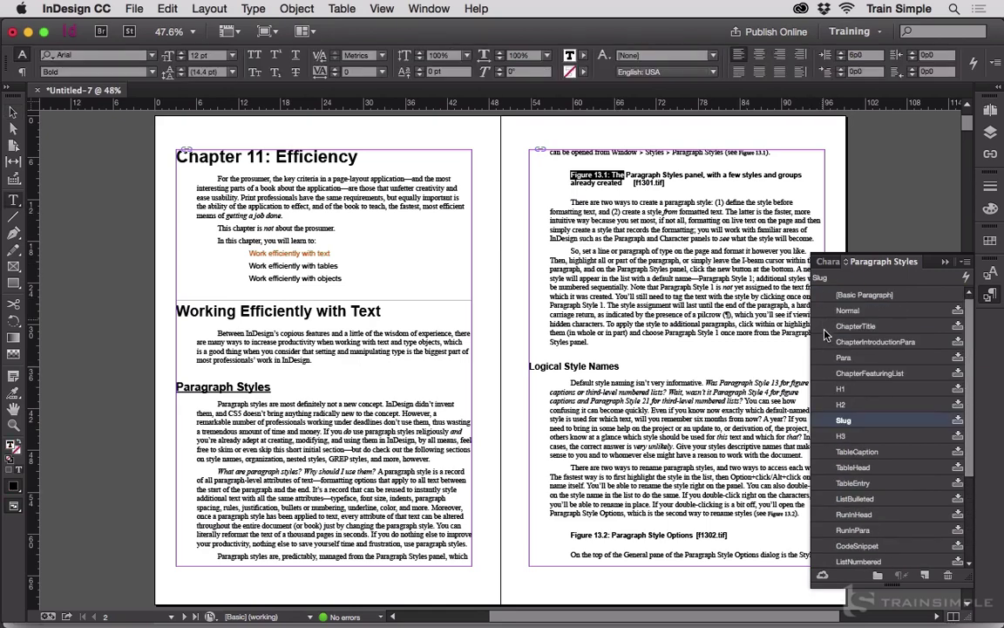
left_click_drag(352, 312, 264, 312)
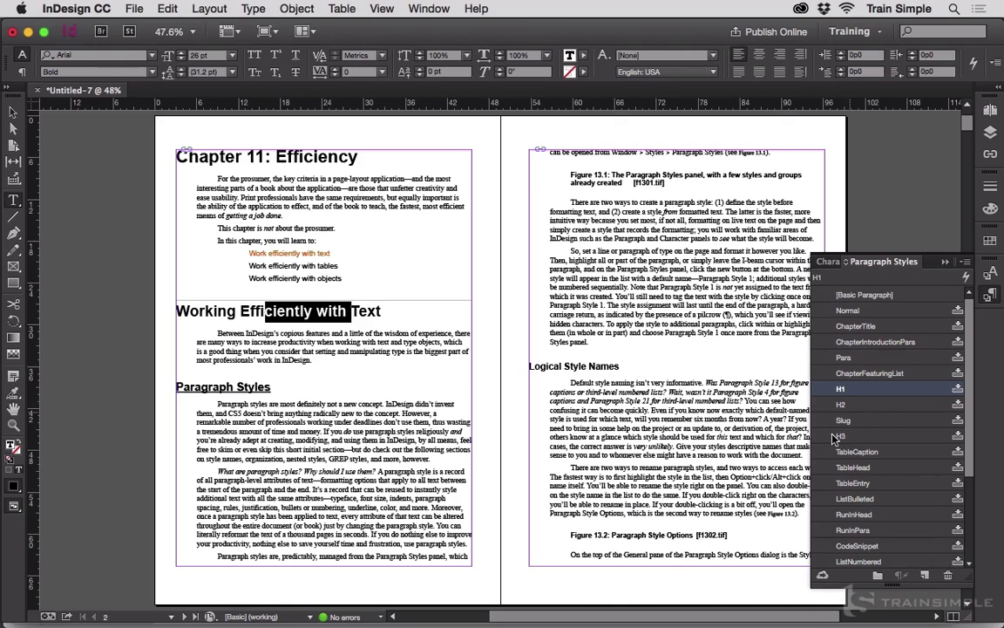
left_click_drag(246, 386, 224, 386)
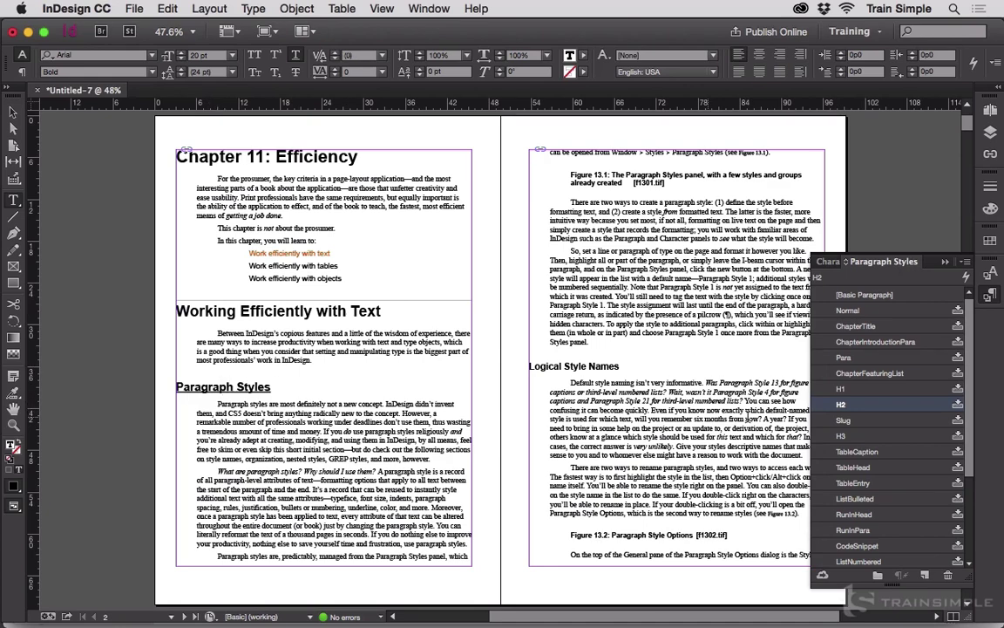
Restyle H2 as 40 pt Baskerville in orange Word_R227_G108_B10 and apply it to the Paragraph Styles heading.
double_click(841, 404)
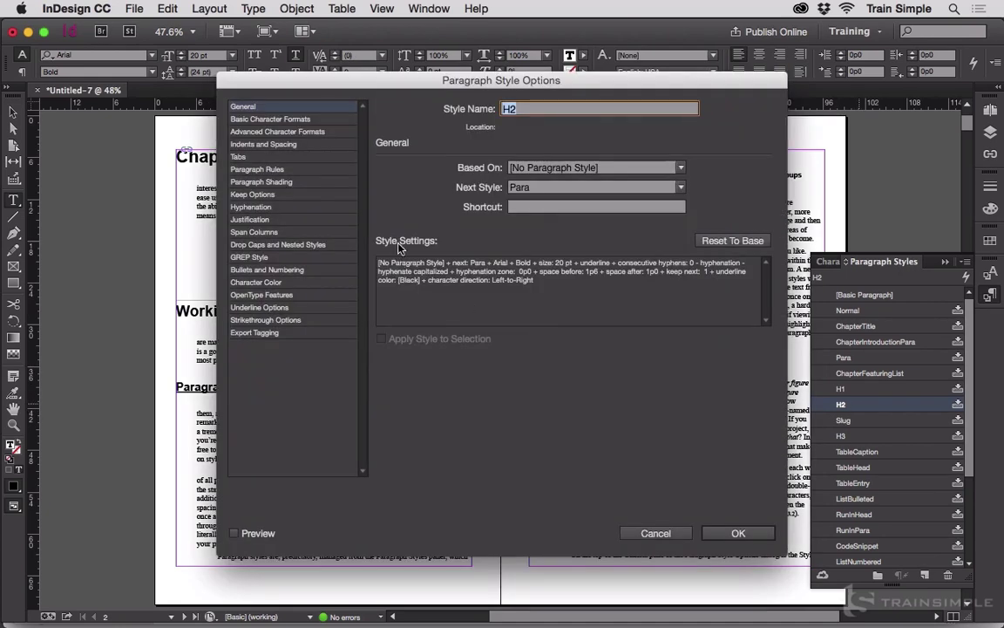
left_click(235, 119)
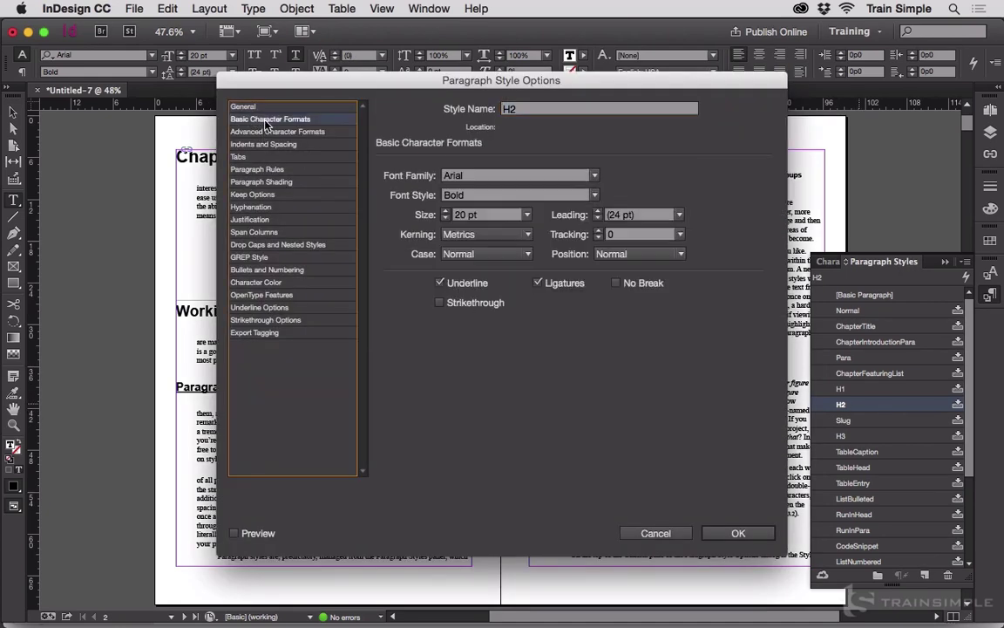
left_click(592, 176)
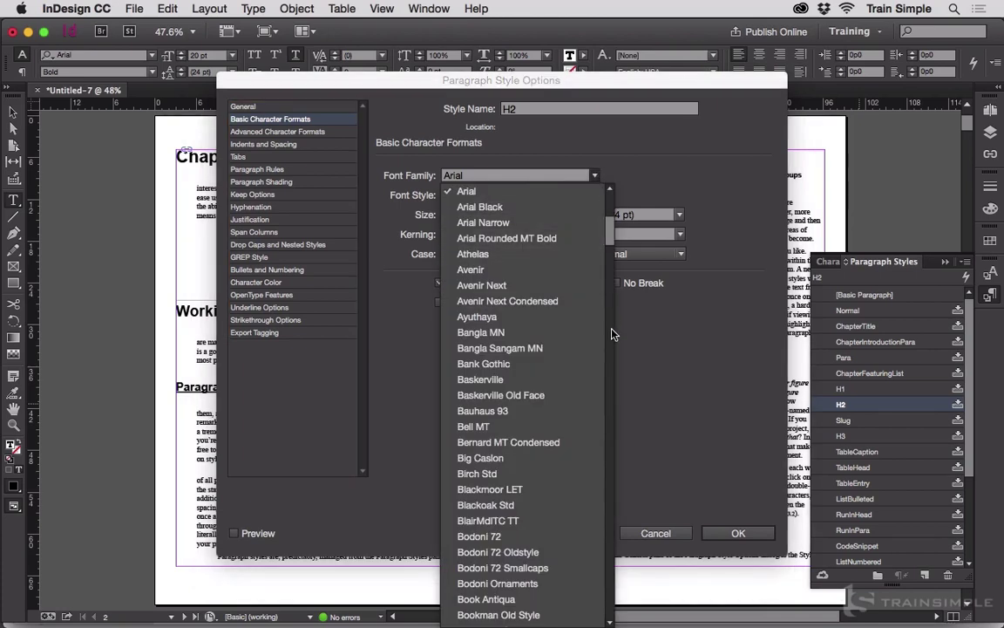
left_click(571, 377)
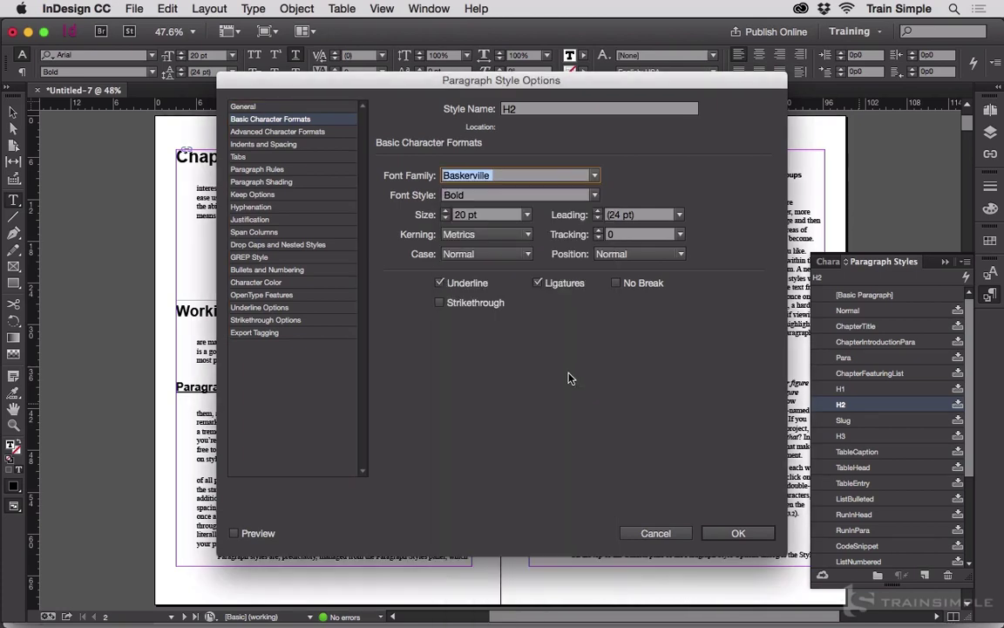
left_click(446, 211)
left_click(264, 282)
scroll(610, 236, "down", 5)
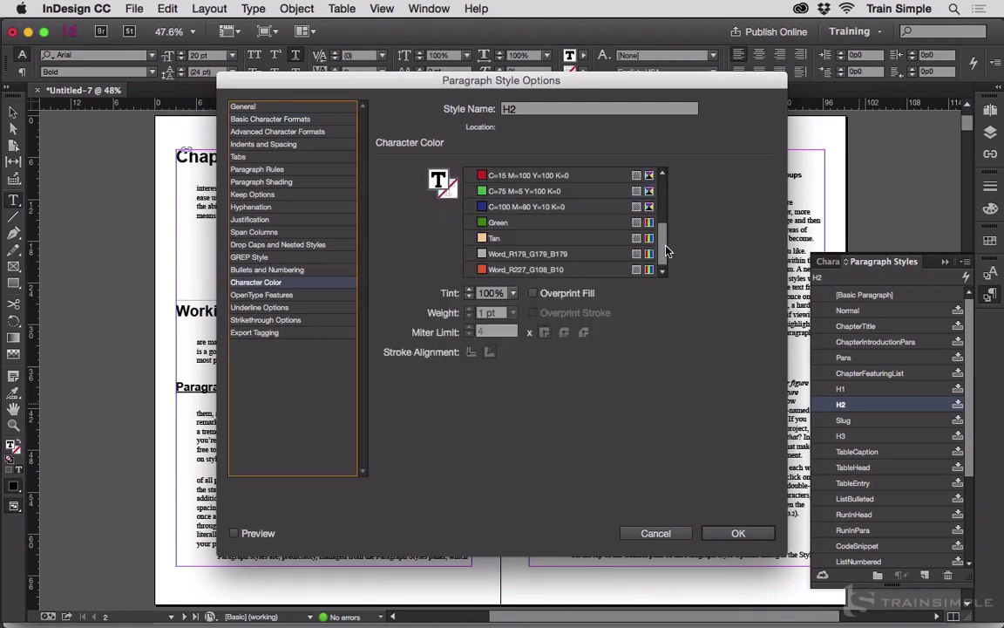
left_click(518, 271)
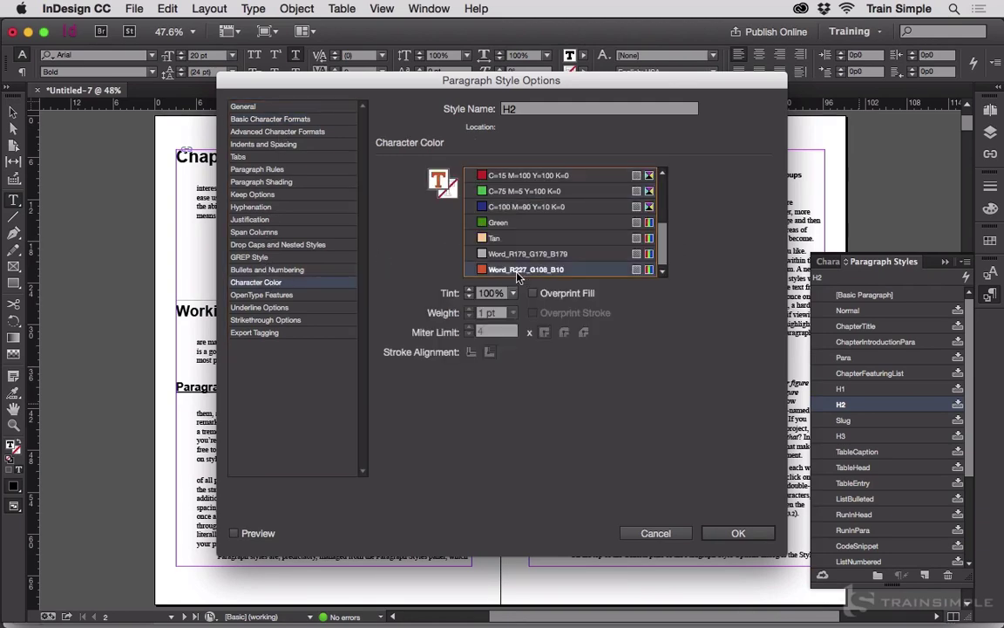
left_click(736, 533)
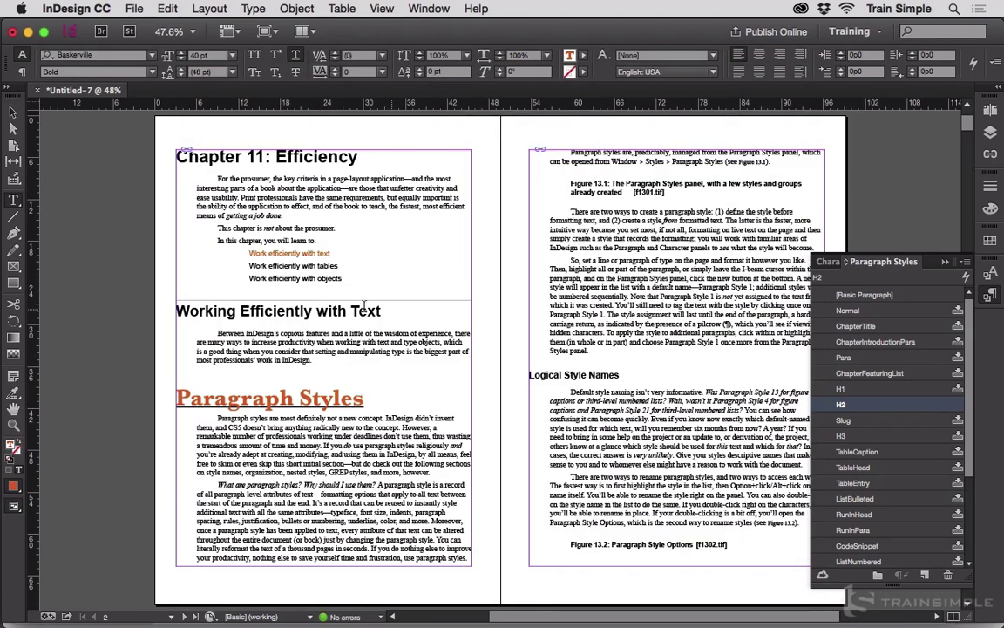
left_click(280, 397)
left_click(842, 406)
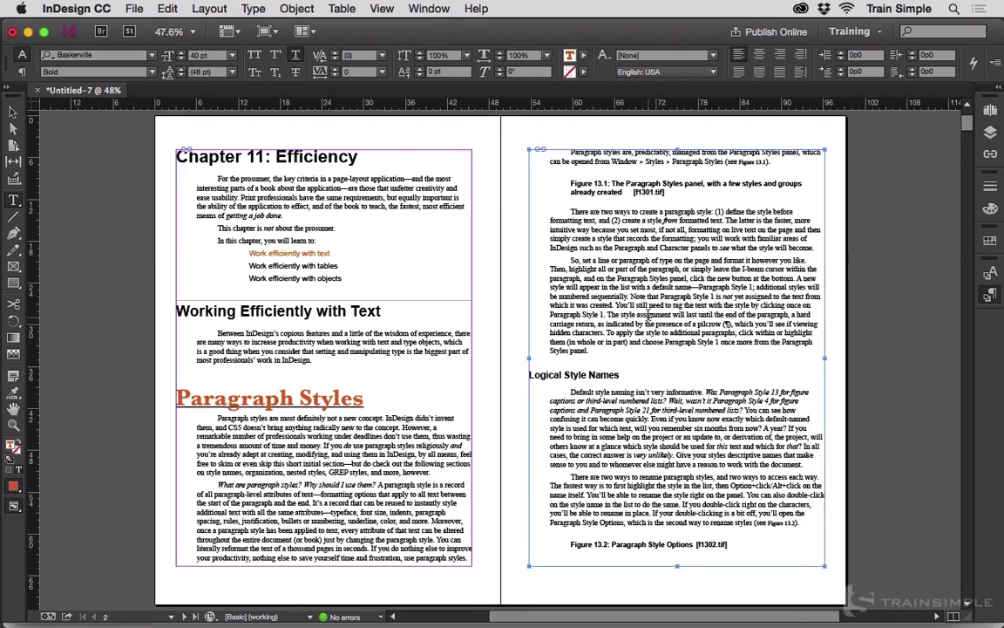
Delete the first paragraph of the Word chapter, save it, and go back to InDesign.
key("super+Tab")
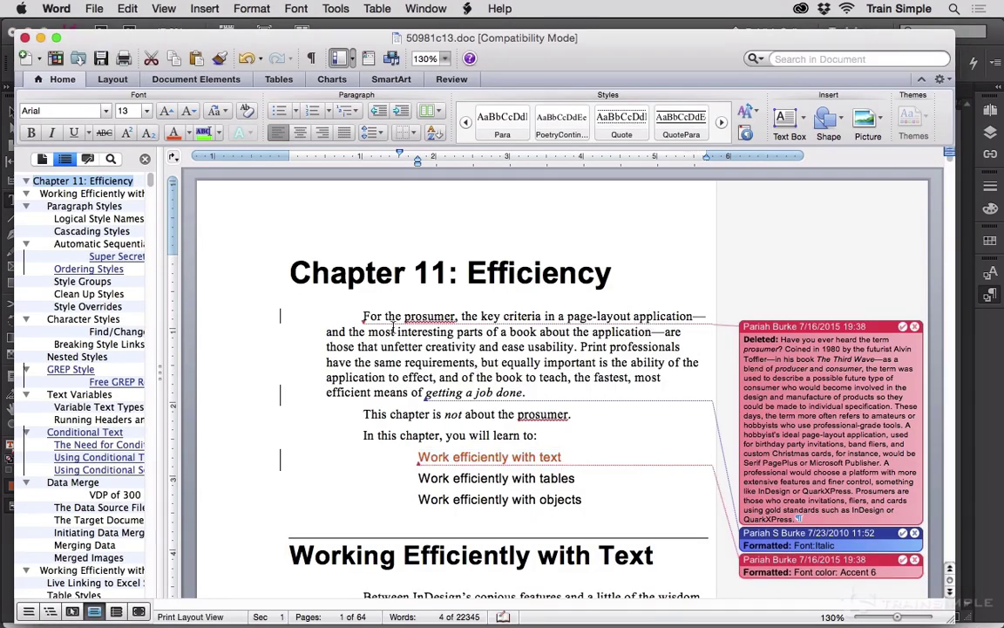
left_click_drag(328, 292, 530, 393)
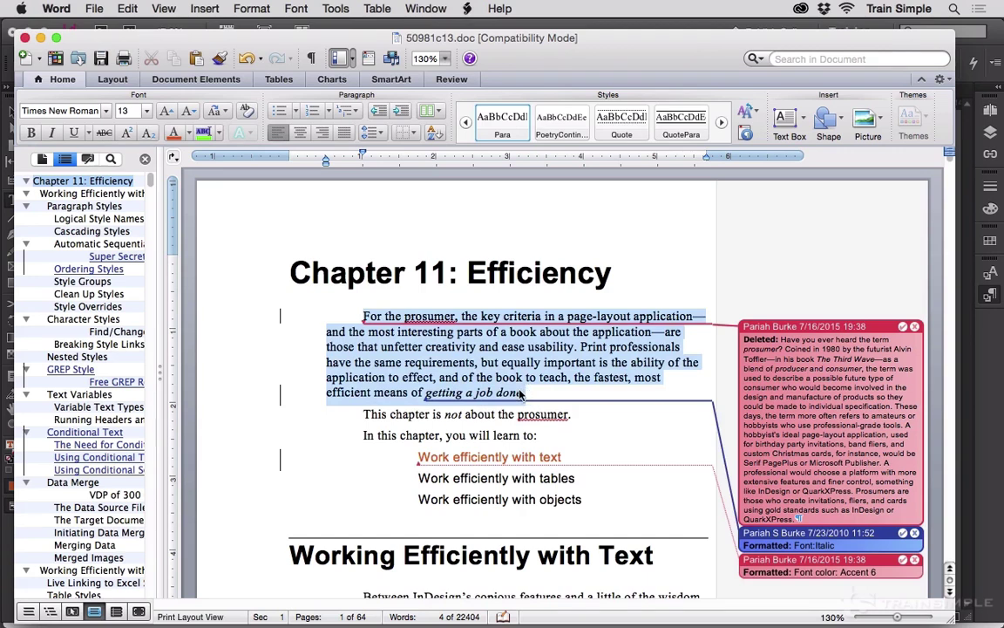
key("BackSpace")
key("super+s")
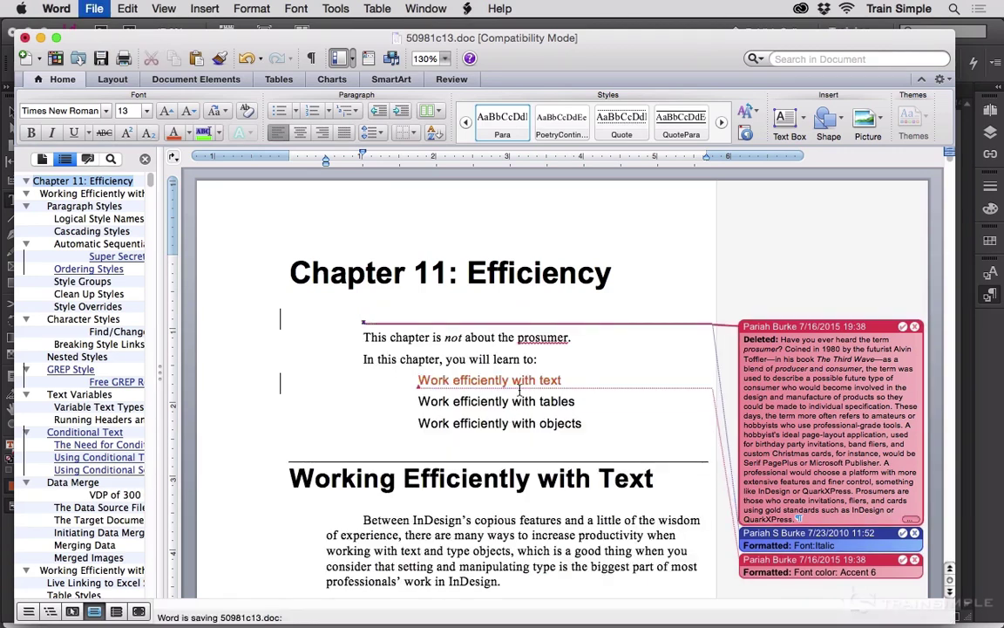
key("super+Tab")
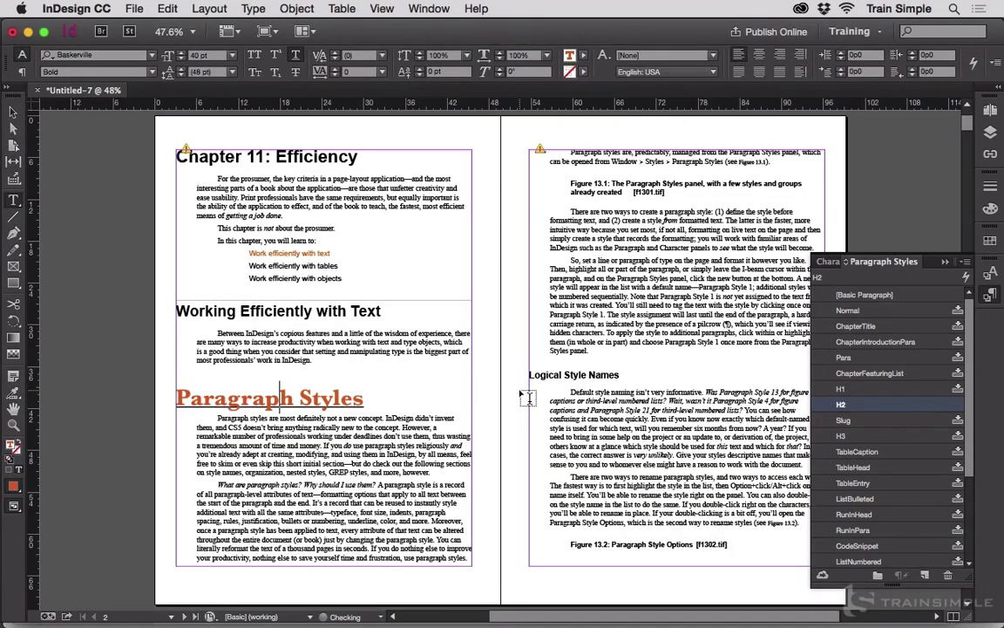
Update the 50981c13.doc link from the Links panel, confirming despite the local edits.
left_click(990, 156)
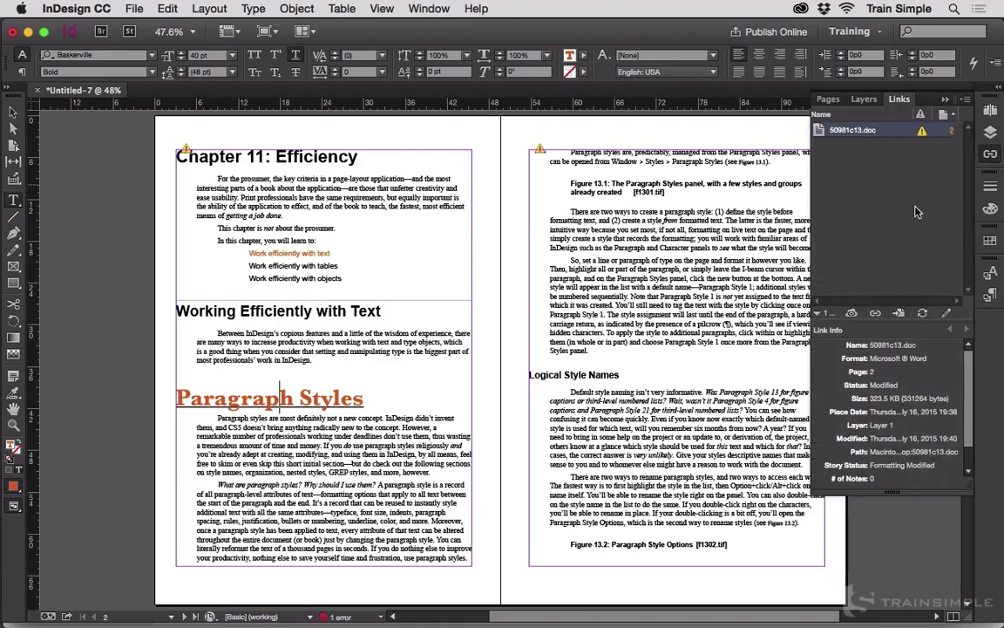
left_click(923, 314)
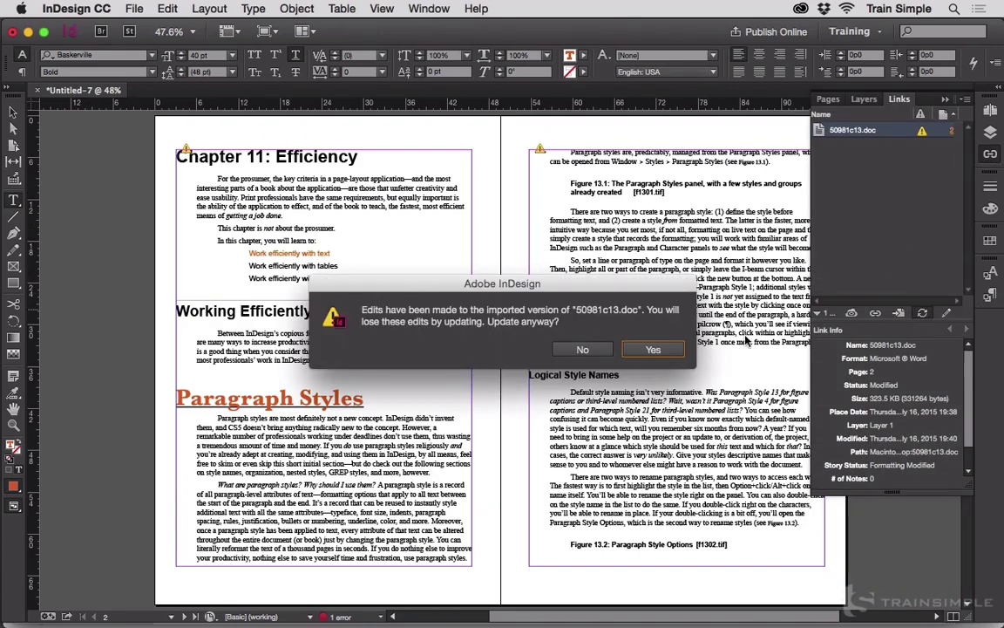
left_click(653, 349)
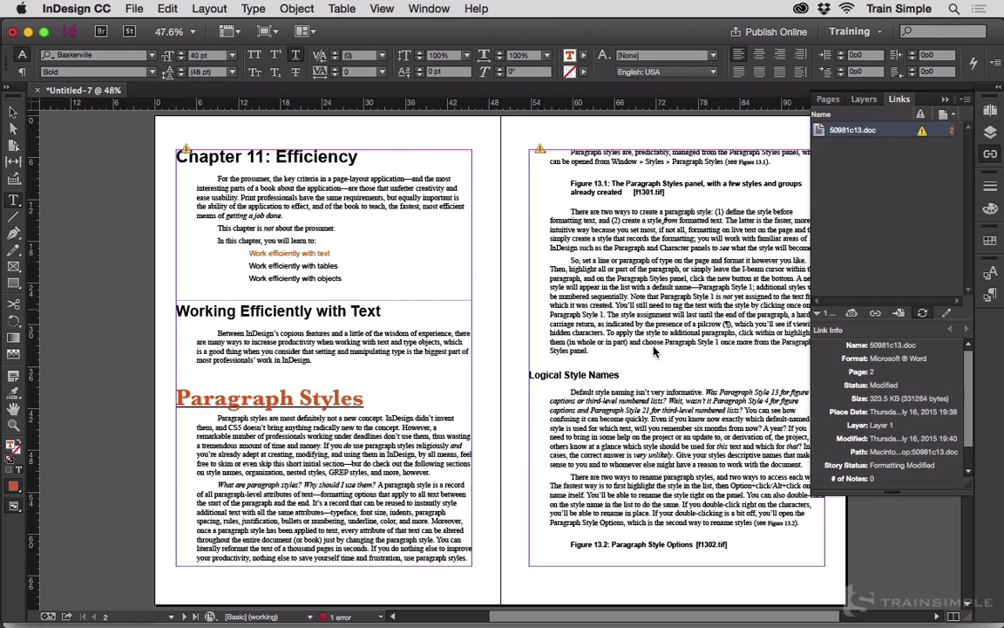